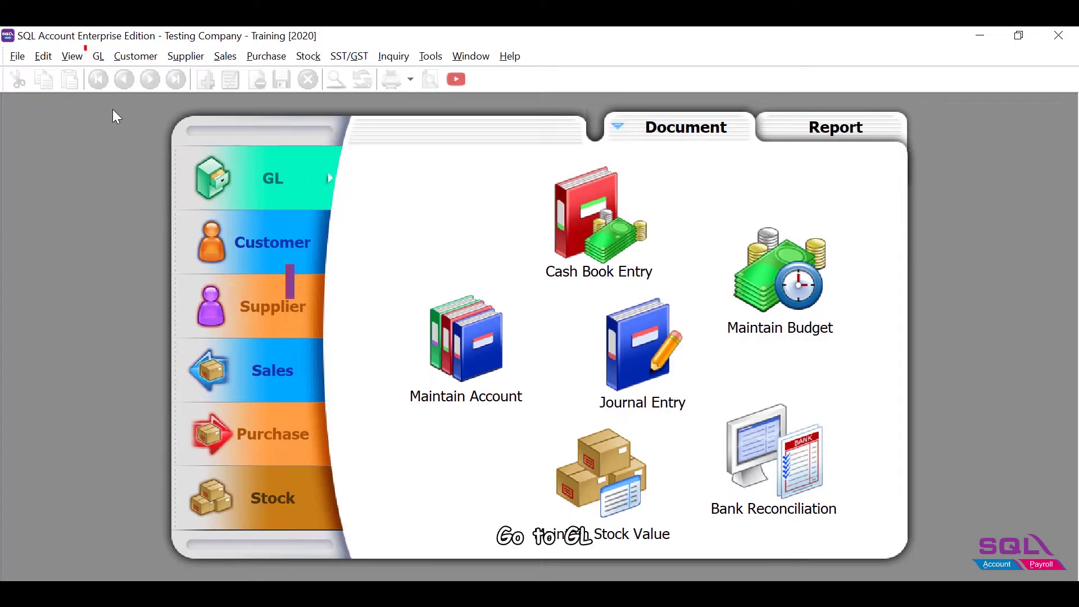
Step: Open Bank Reconciliation from the GL menu
{"action": "left_click", "coordinate": [99, 55]}
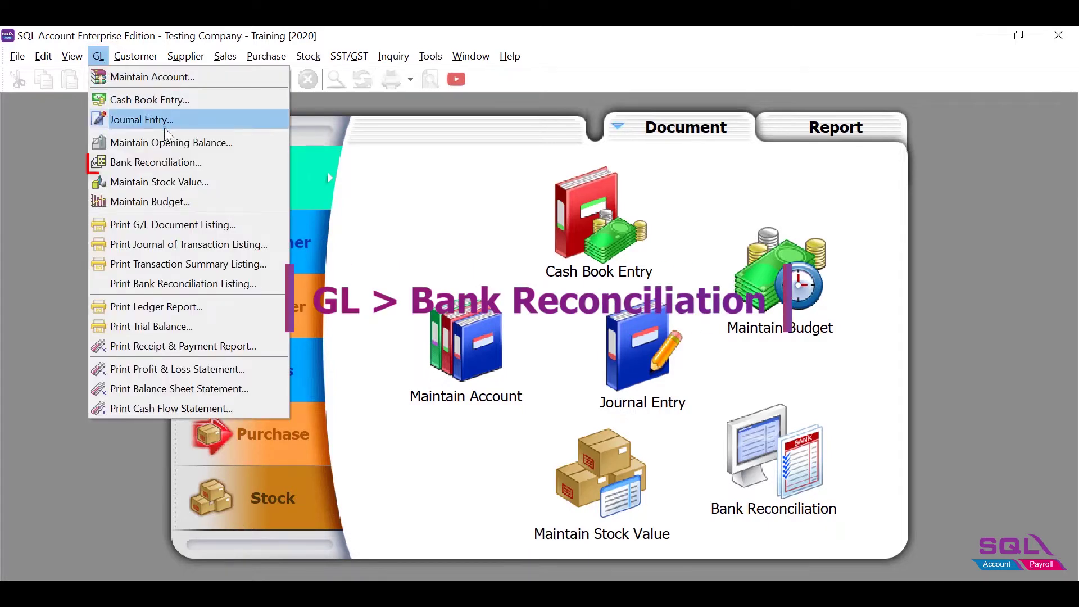
{"action": "left_click", "coordinate": [233, 161]}
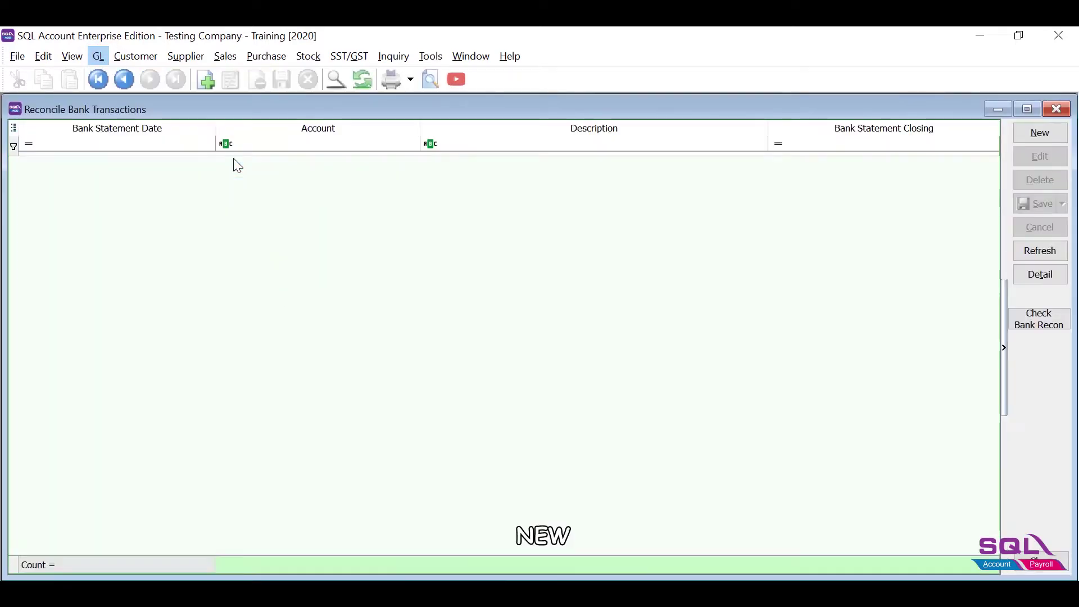
Step: Start a new reconciliation dated 30/11/2020 for account 310-001, with the period starting 01/10/2020
{"action": "left_click", "coordinate": [1040, 133]}
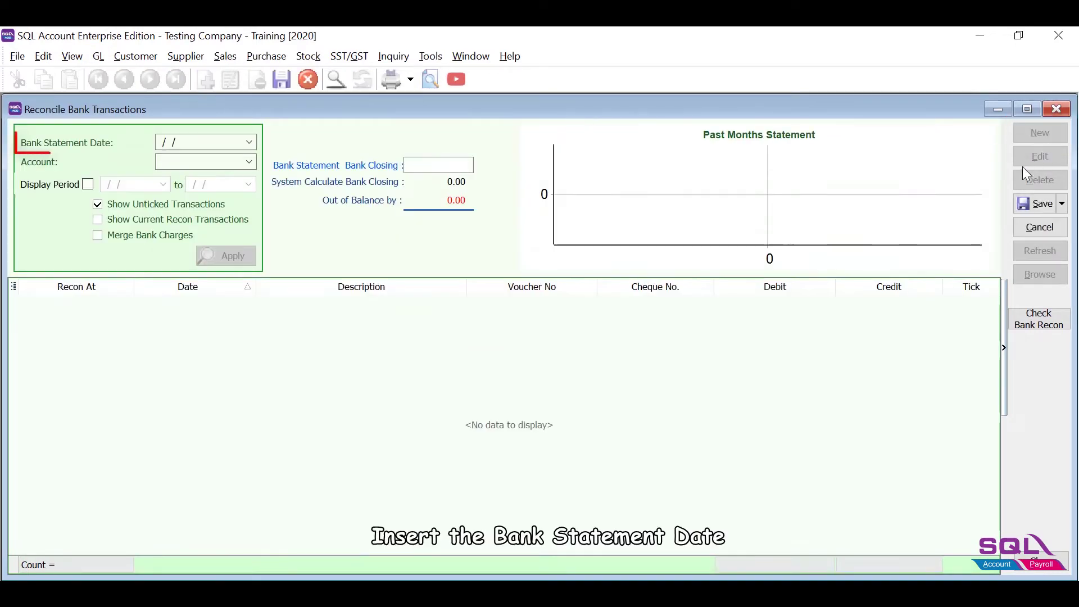
{"action": "left_click", "coordinate": [251, 143]}
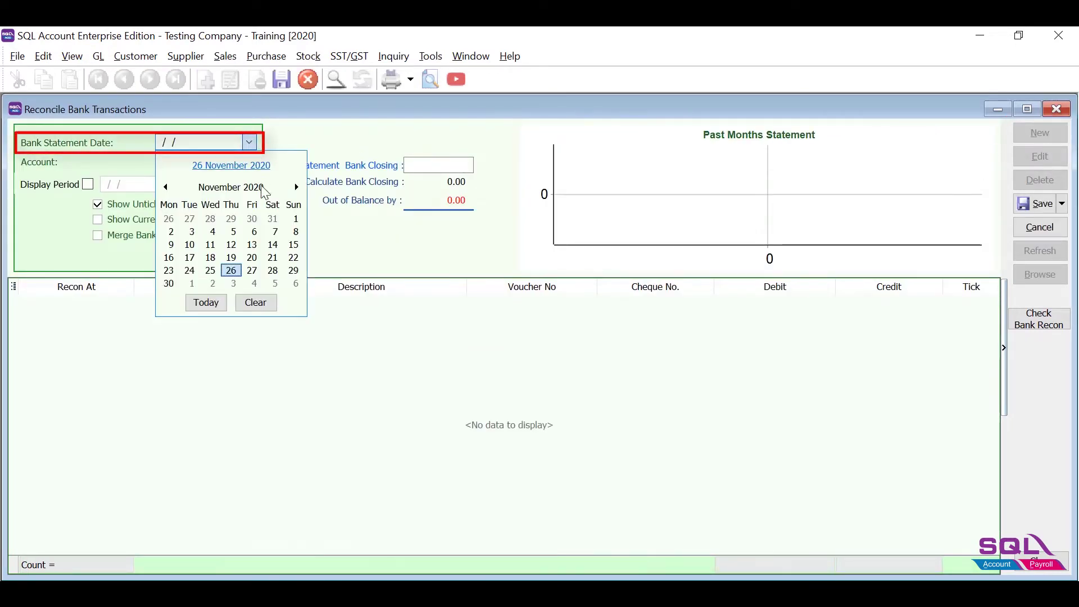
{"action": "left_click", "coordinate": [169, 284]}
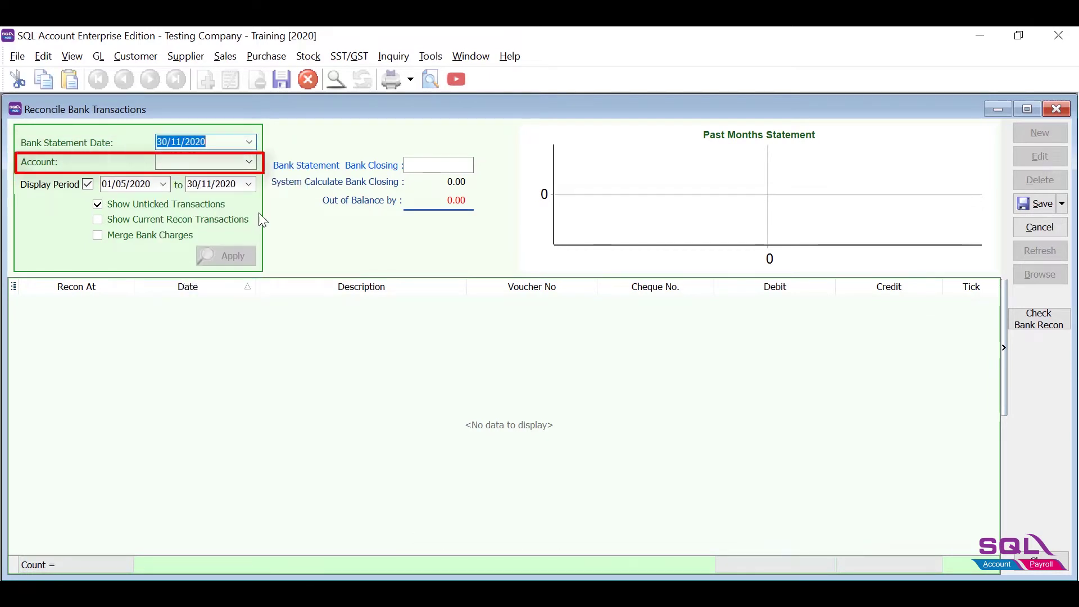
{"action": "left_click", "coordinate": [251, 162]}
{"action": "left_click", "coordinate": [259, 188]}
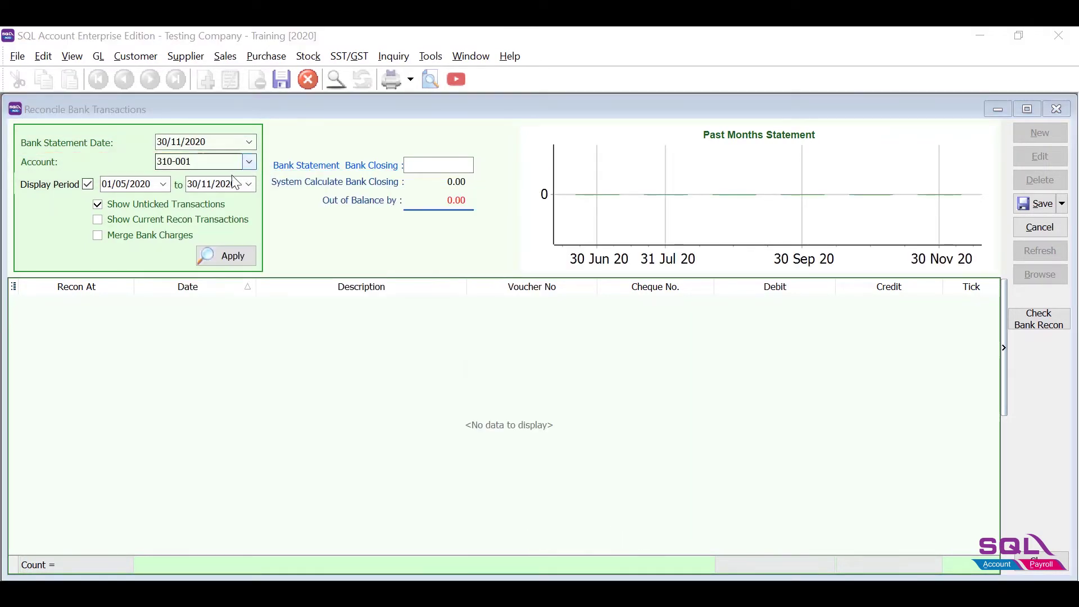
{"action": "left_click", "coordinate": [126, 184]}
{"action": "type", "text": "01/10"}
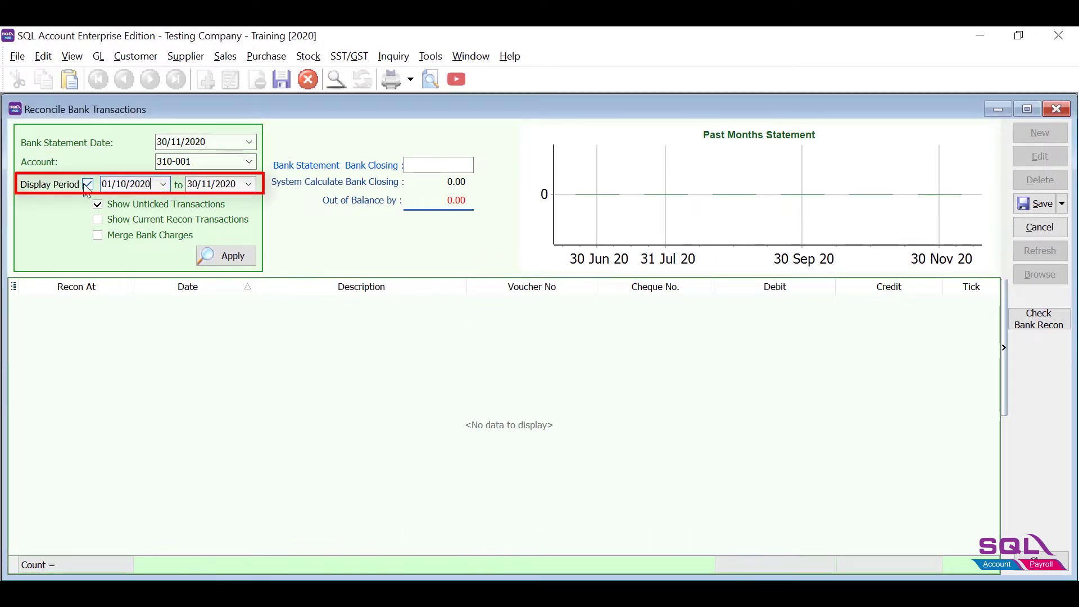
{"action": "left_click", "coordinate": [177, 219]}
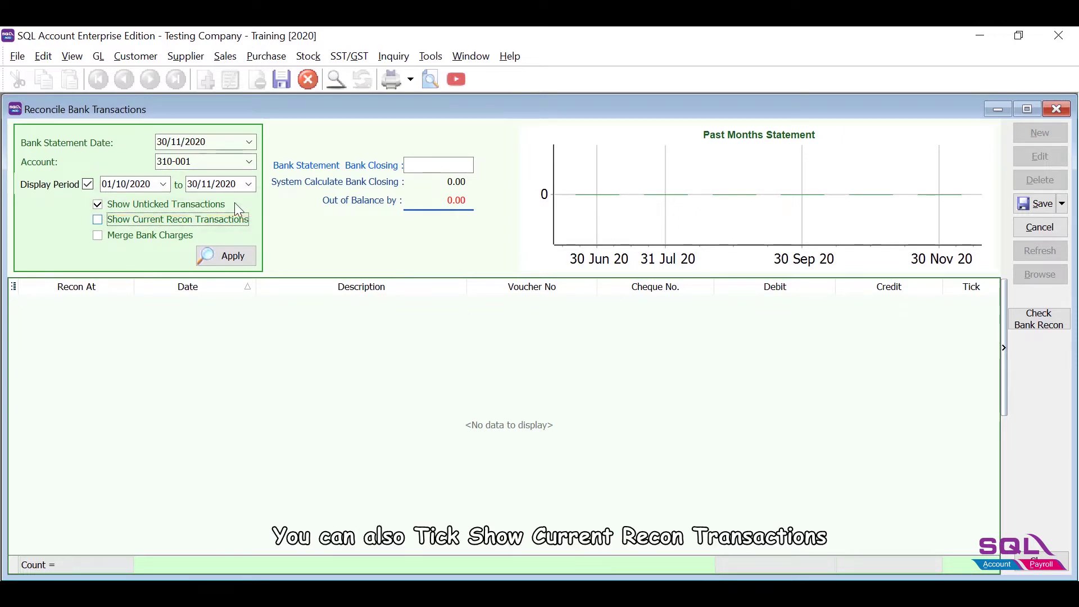
Step: Load current recon transactions, enter a 16,180.25 bank closing, and tick the first OKMI HOLDINGS payment
{"action": "left_click", "coordinate": [98, 220]}
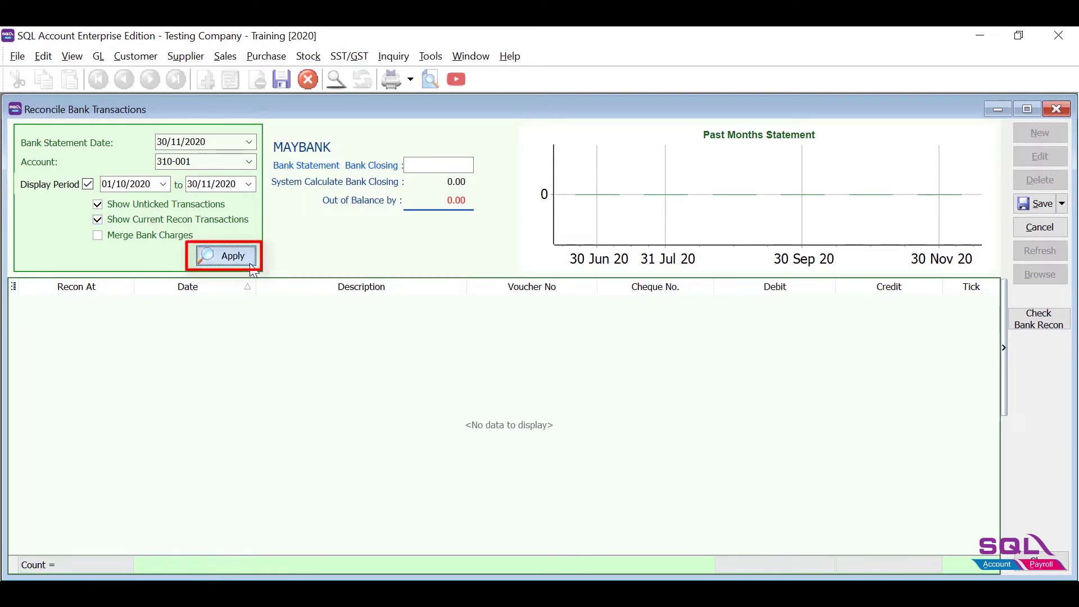
{"action": "left_click", "coordinate": [233, 255]}
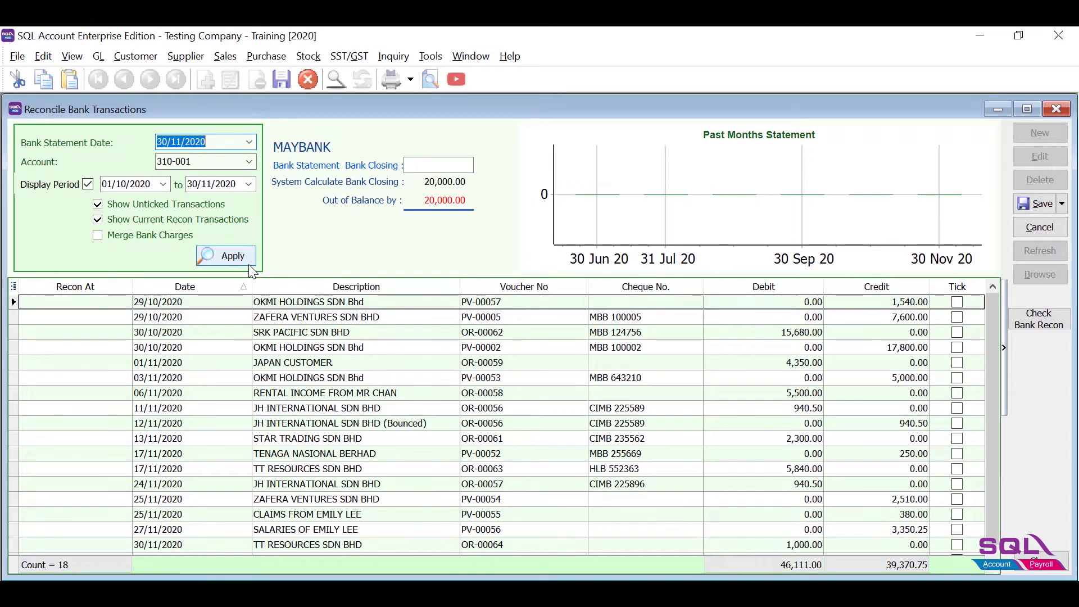
{"action": "left_click", "coordinate": [435, 165]}
{"action": "type", "text": "1618"}
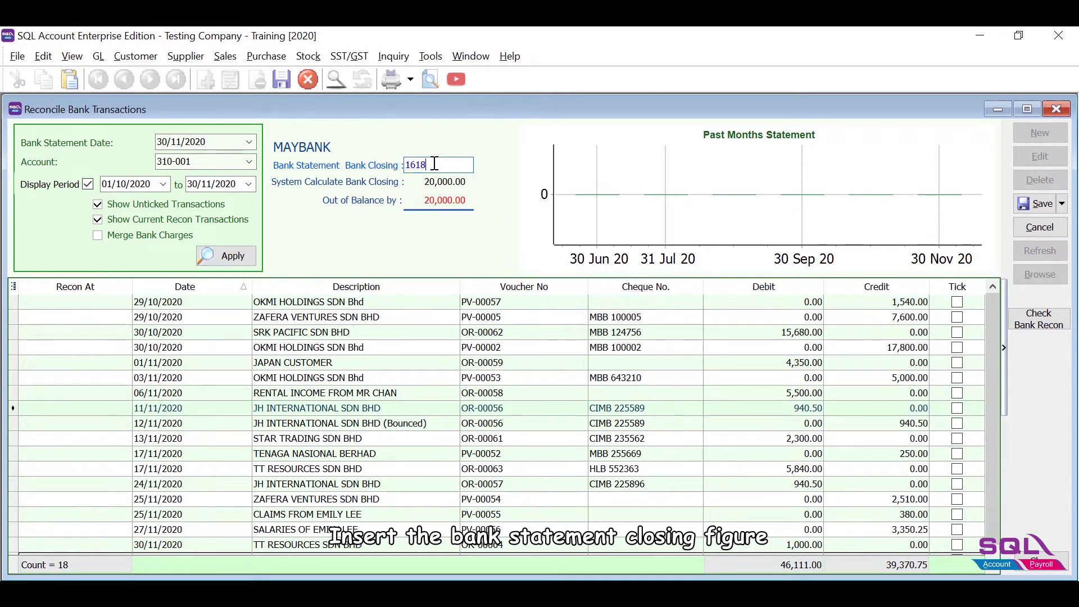
{"action": "type", "text": "0.25"}
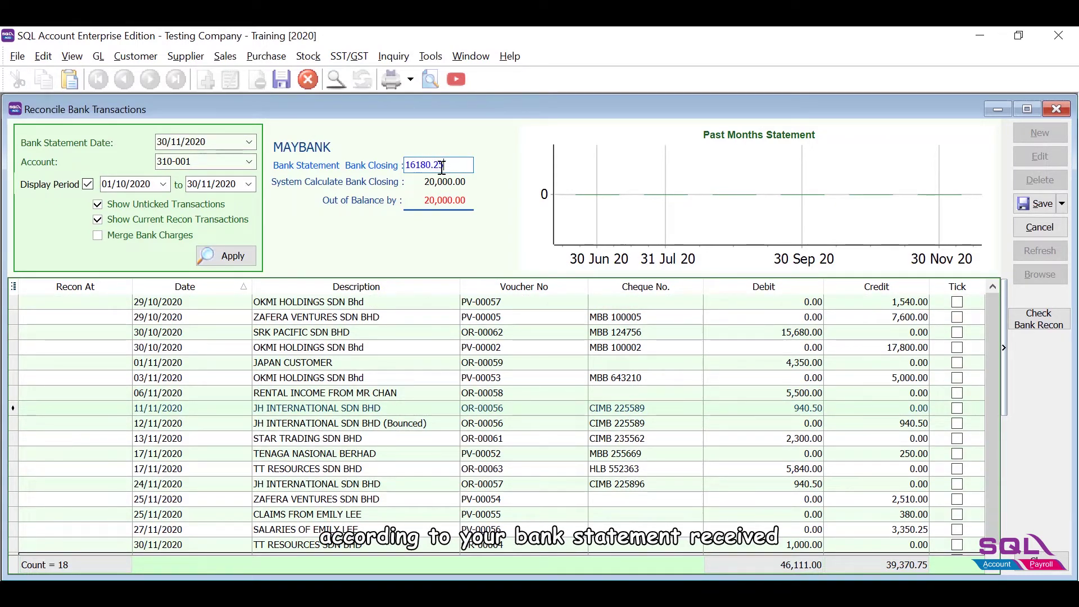
{"action": "left_click", "coordinate": [956, 302]}
Step: Tick the ZAFERA VENTURES, SRK PACIFIC, OKMI HOLDINGS 17,800.00 and JH INTERNATIONAL transactions
{"action": "left_click", "coordinate": [957, 317]}
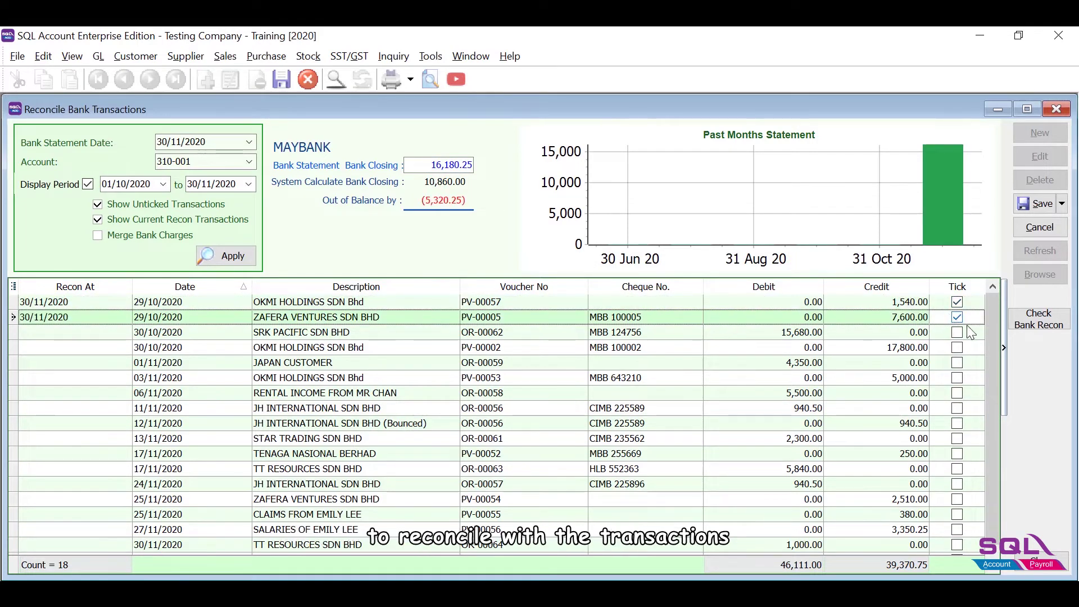
{"action": "left_click", "coordinate": [957, 332]}
{"action": "left_click", "coordinate": [958, 348]}
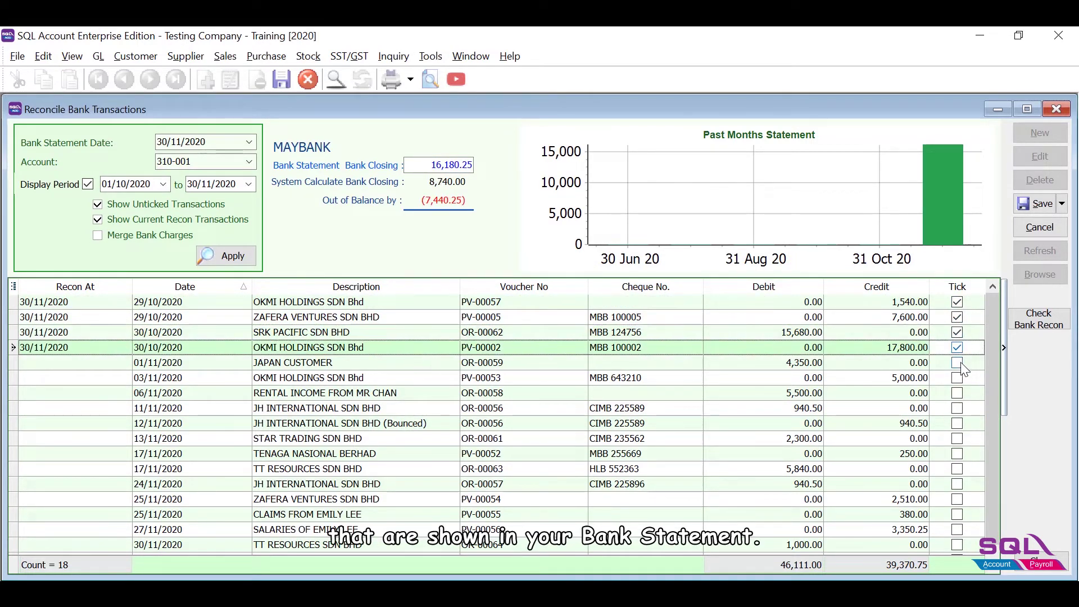
{"action": "left_click", "coordinate": [957, 378]}
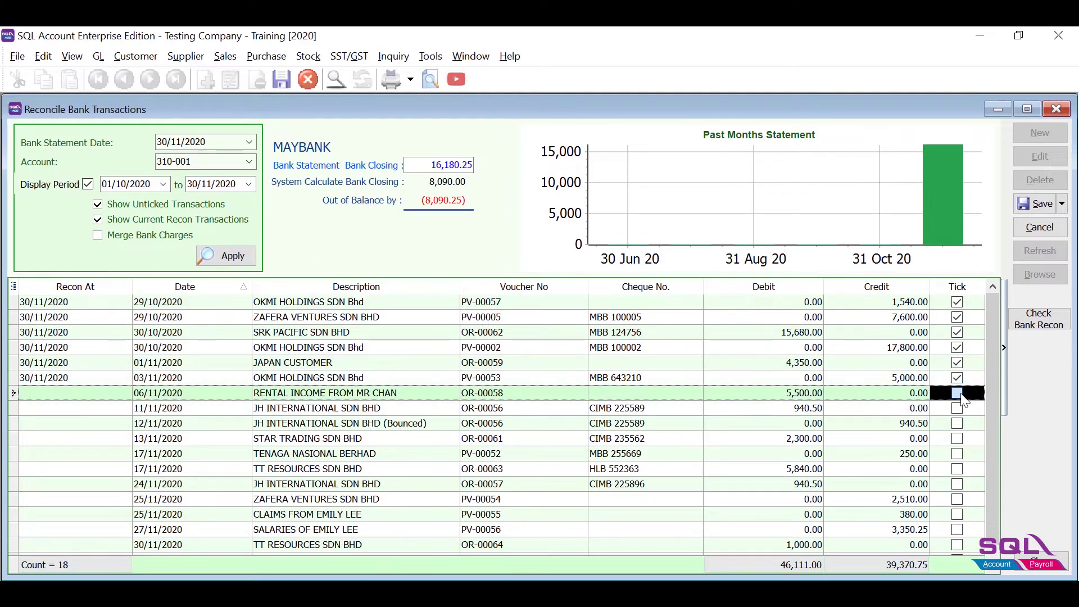
{"action": "left_click", "coordinate": [957, 408]}
Step: Tick the remaining transactions until Out of Balance is 0.00, then save the reconciliation
{"action": "left_click", "coordinate": [957, 439]}
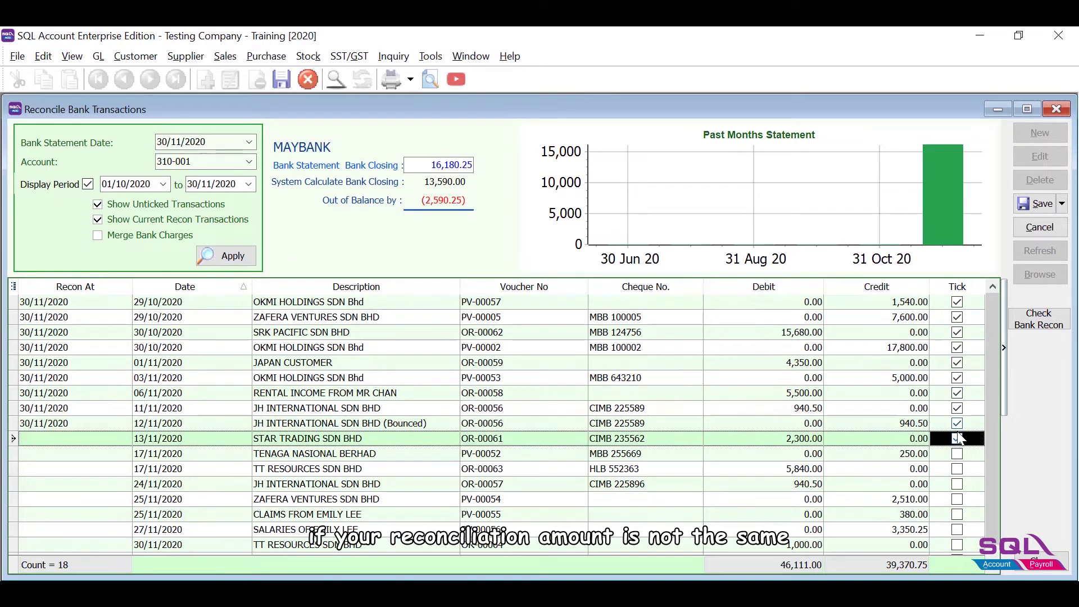
{"action": "left_click", "coordinate": [958, 438]}
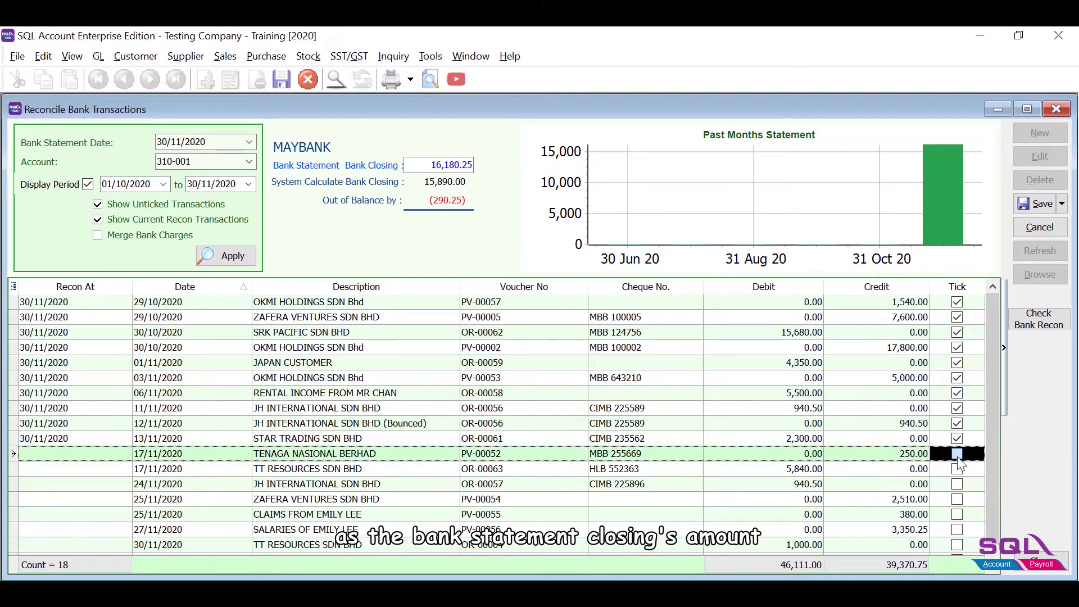
{"action": "left_click", "coordinate": [957, 468]}
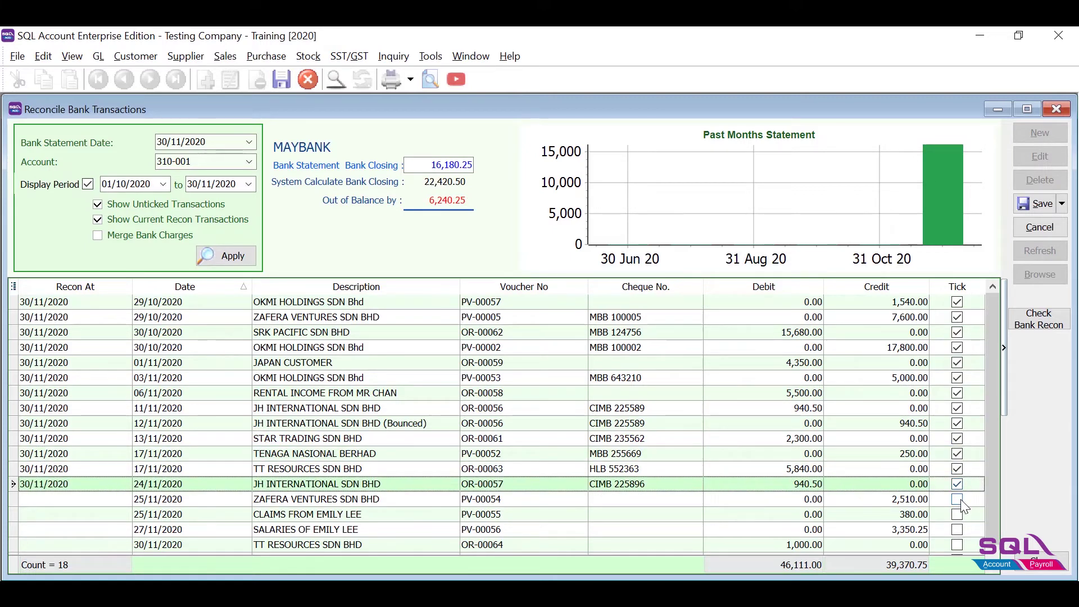
{"action": "left_click", "coordinate": [957, 499]}
{"action": "left_click", "coordinate": [958, 515]}
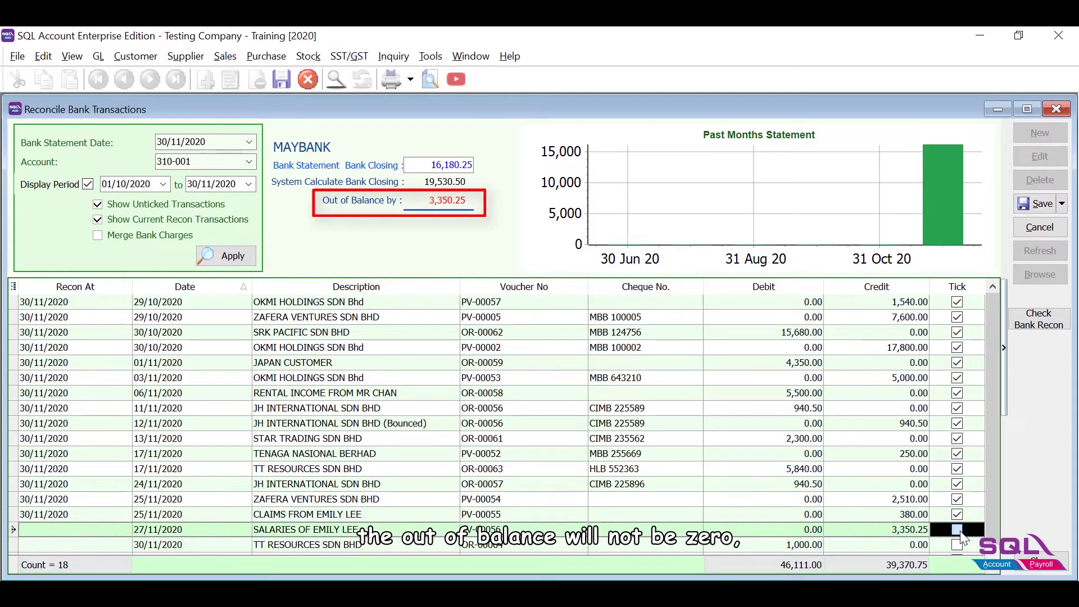
{"action": "scroll", "coordinate": [964, 538], "scroll_direction": "down", "scroll_amount": 1}
{"action": "left_click", "coordinate": [1043, 203]}
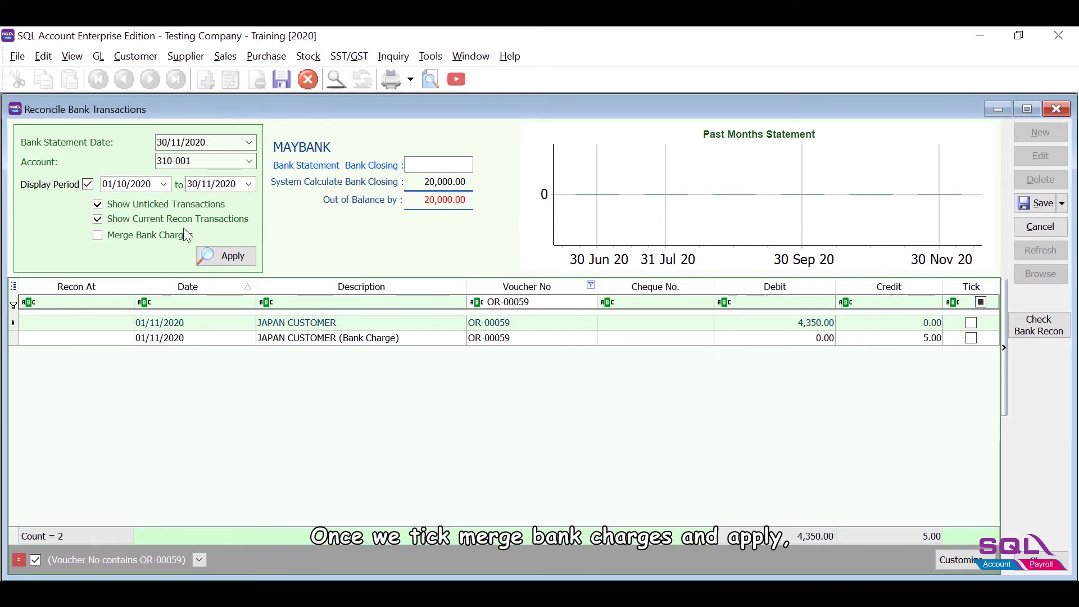
Step: Switch on the Merge Bank Charges option
{"action": "left_click", "coordinate": [97, 234]}
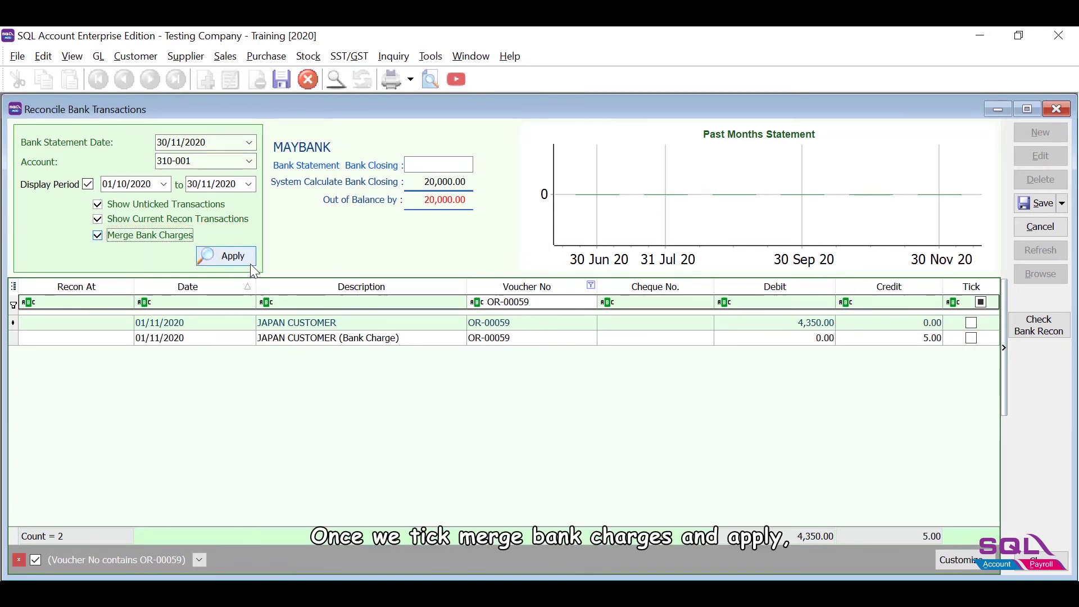
Step: Apply the merge so OR-00059 shows as one 4,345.00 net debit row
{"action": "left_click", "coordinate": [232, 256]}
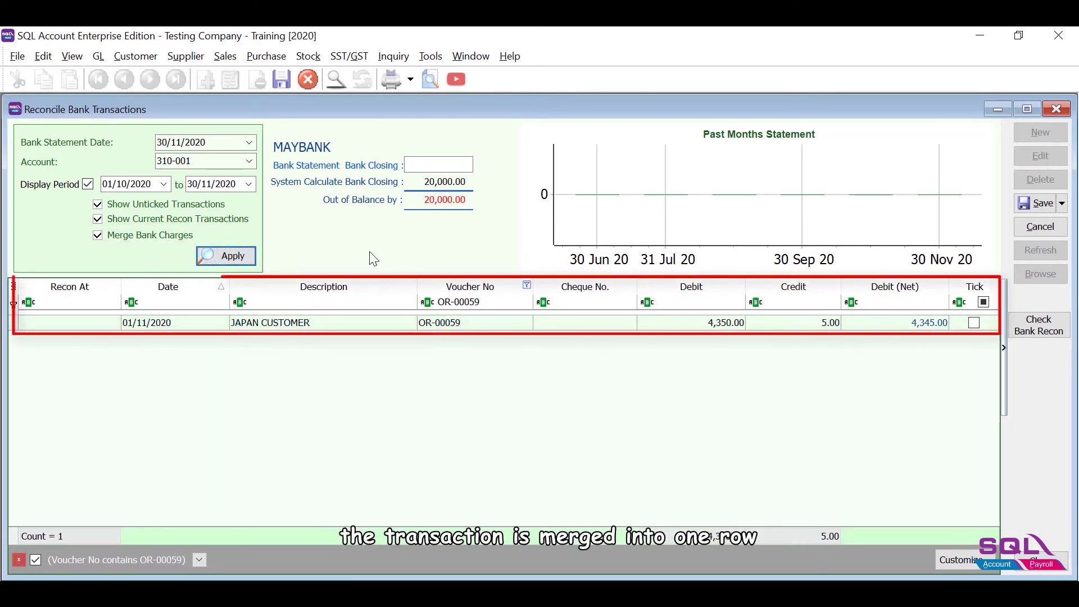